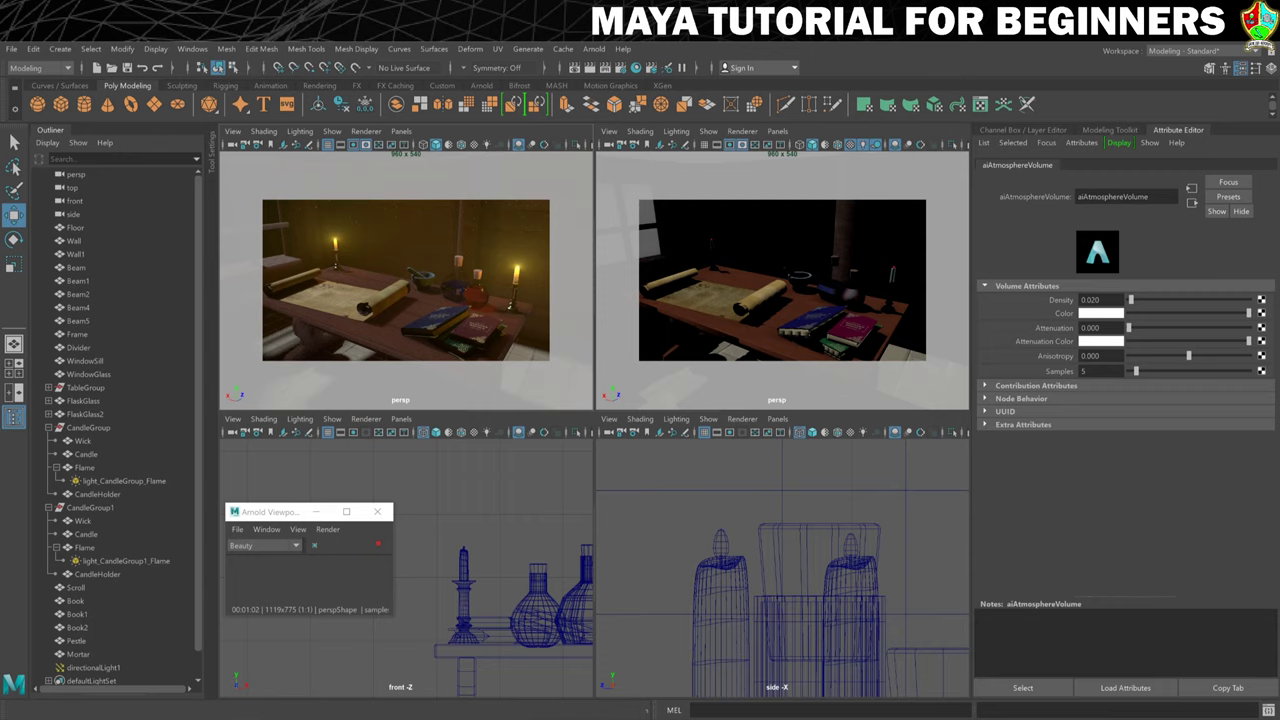
# Step: Stop the live Arnold render, turn on textured display, and delete directionalLight1
pyautogui.click(378, 544)
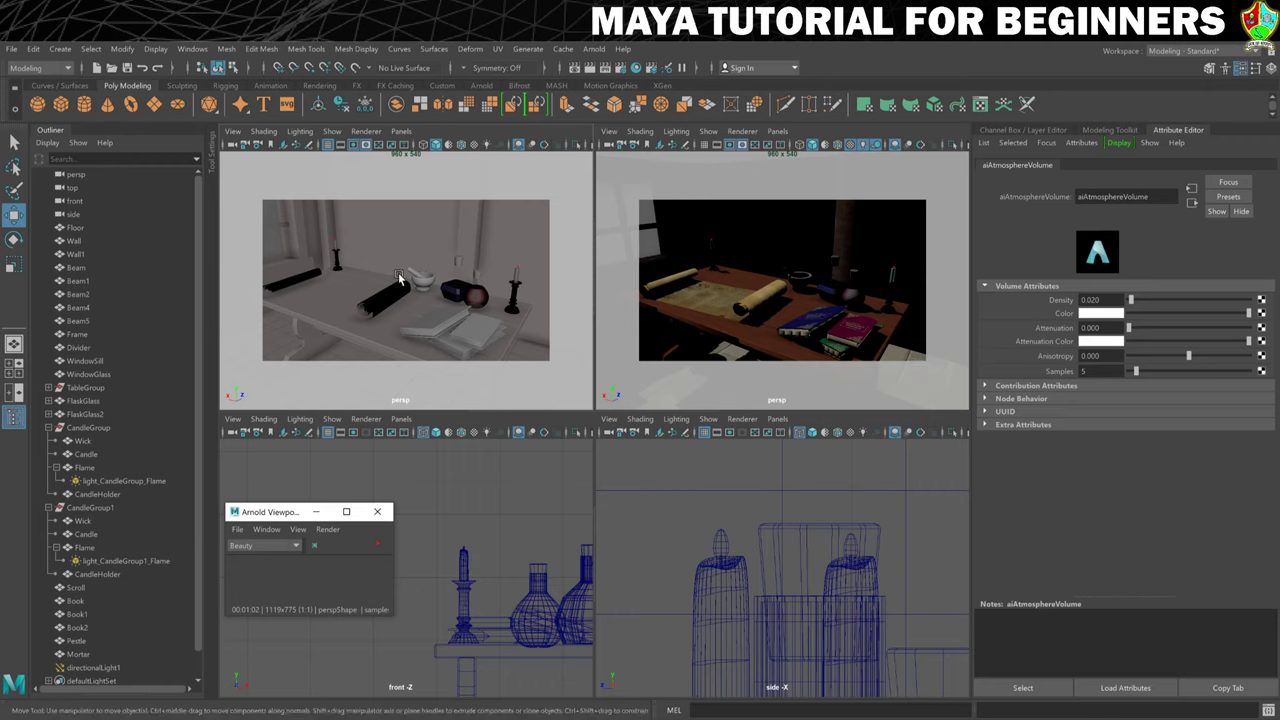
pyautogui.press('6')
pyautogui.press('6')
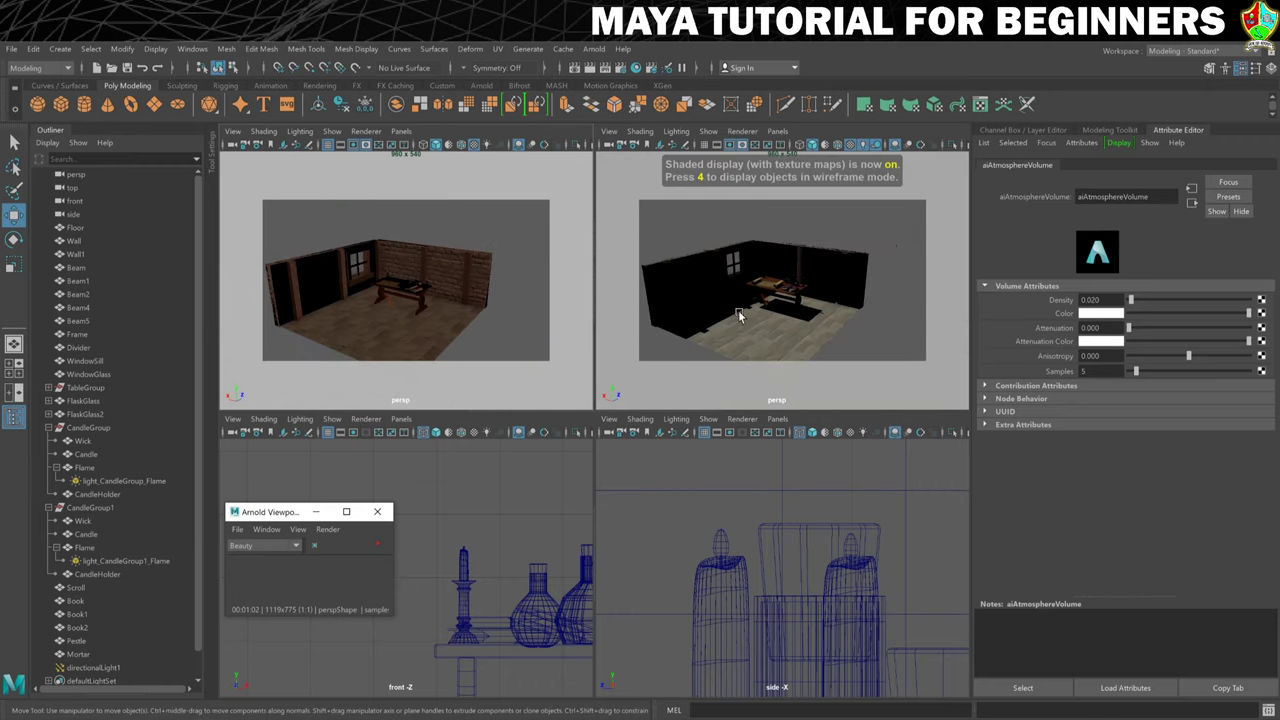
pyautogui.click(722, 343)
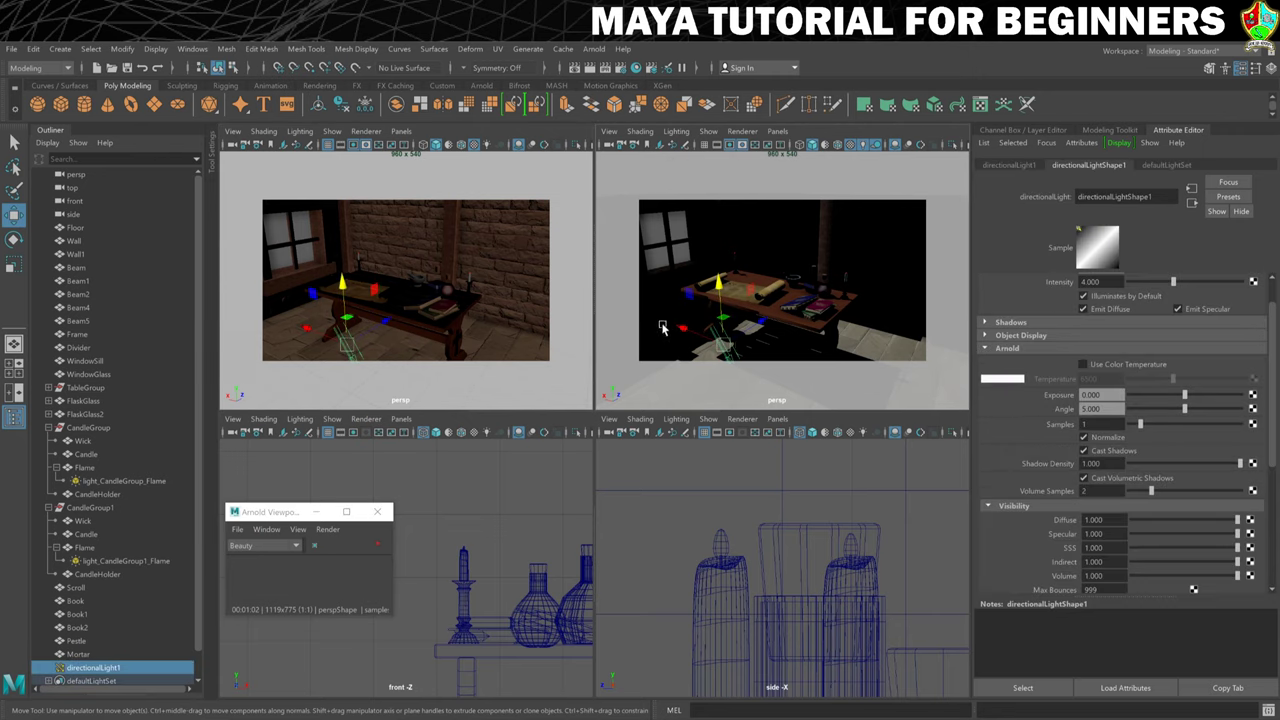
pyautogui.press('Delete')
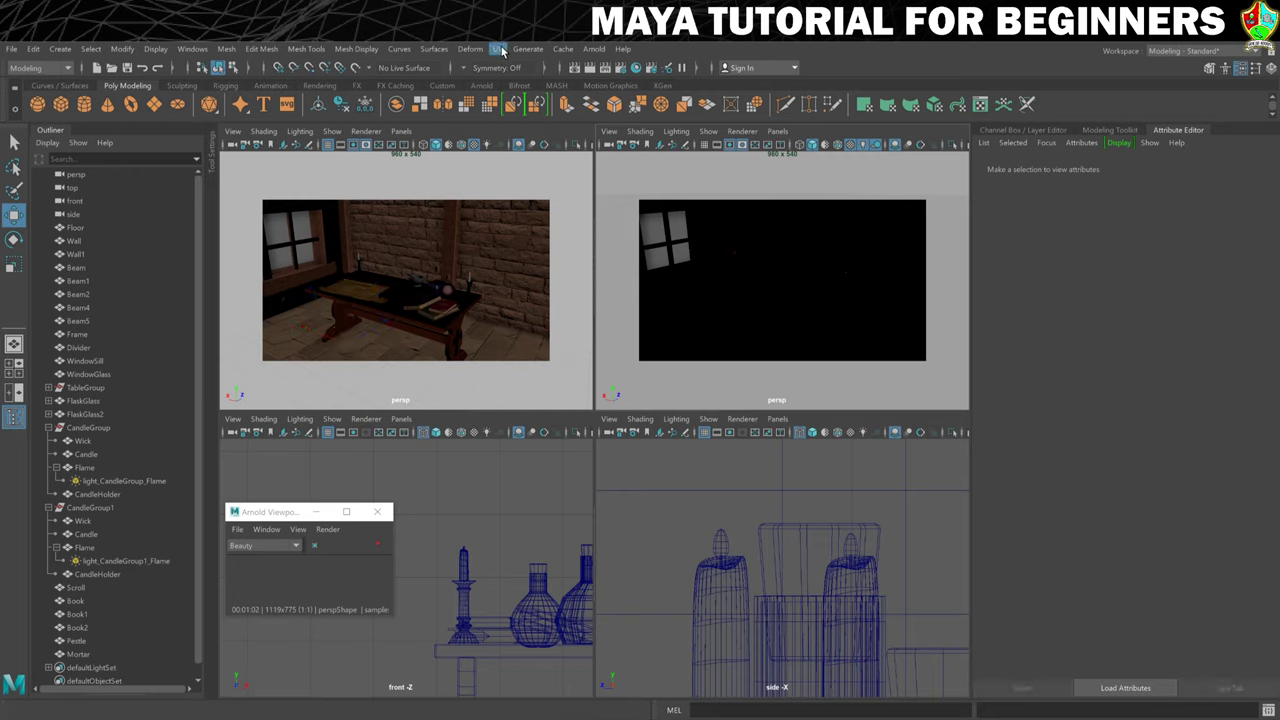
# Step: Create an Arnold Skydome light (aiSkyDomeLight1) from the Arnold Lights menu
pyautogui.click(593, 48)
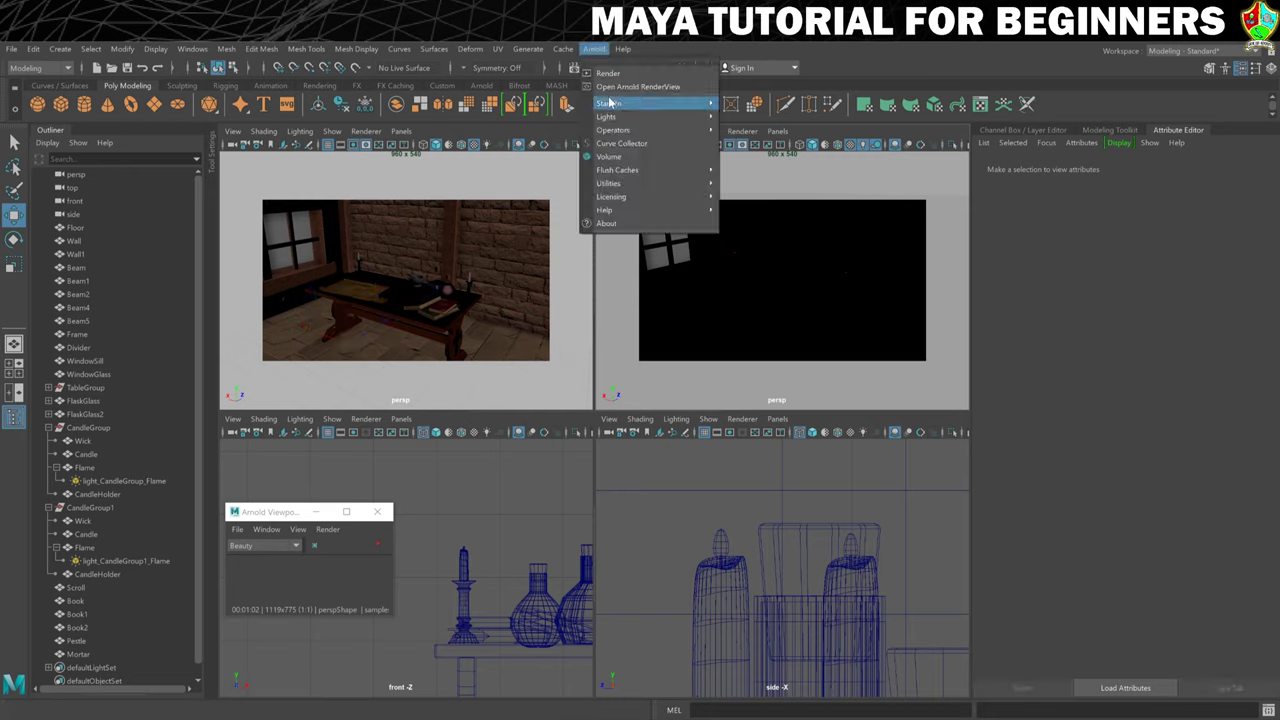
pyautogui.moveTo(614, 117)
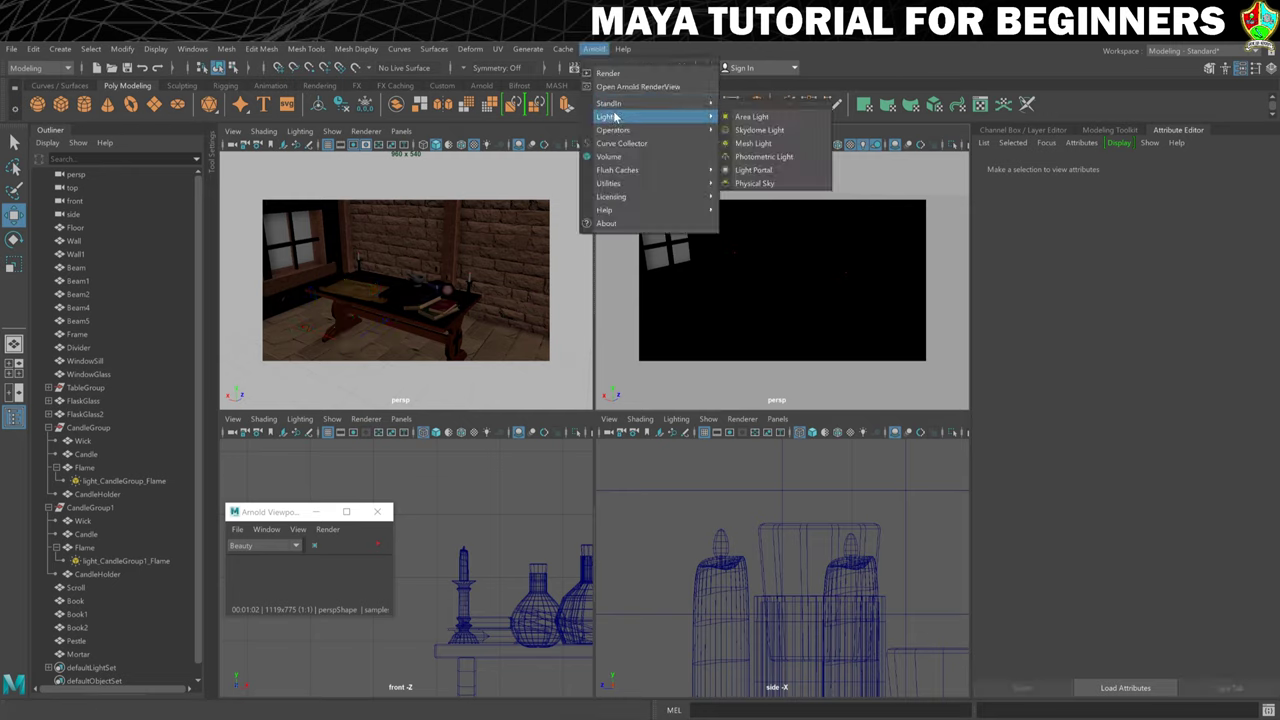
pyautogui.click(766, 132)
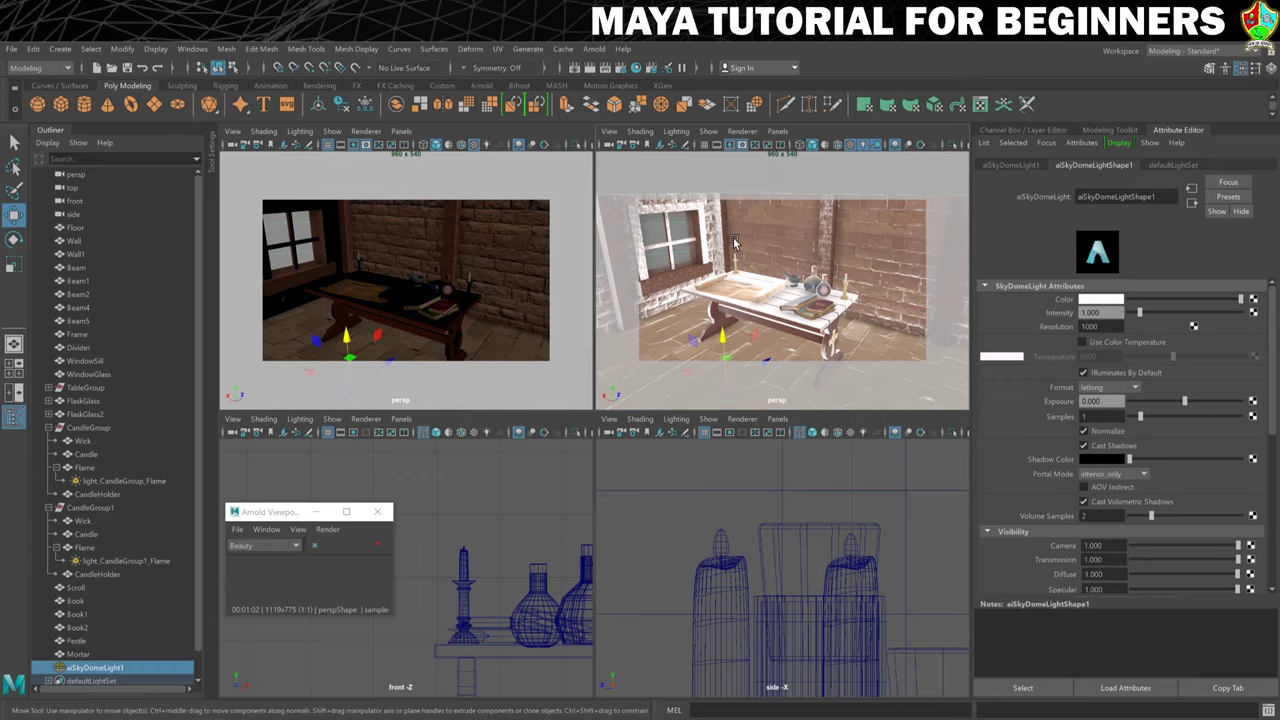
# Step: Connect HDRI_Forest.hdr as a File texture to the Skydome light's Color
pyautogui.keyDown('alt'); pyautogui.moveTo(728, 237); pyautogui.dragTo(732, 240); pyautogui.keyUp('alt')
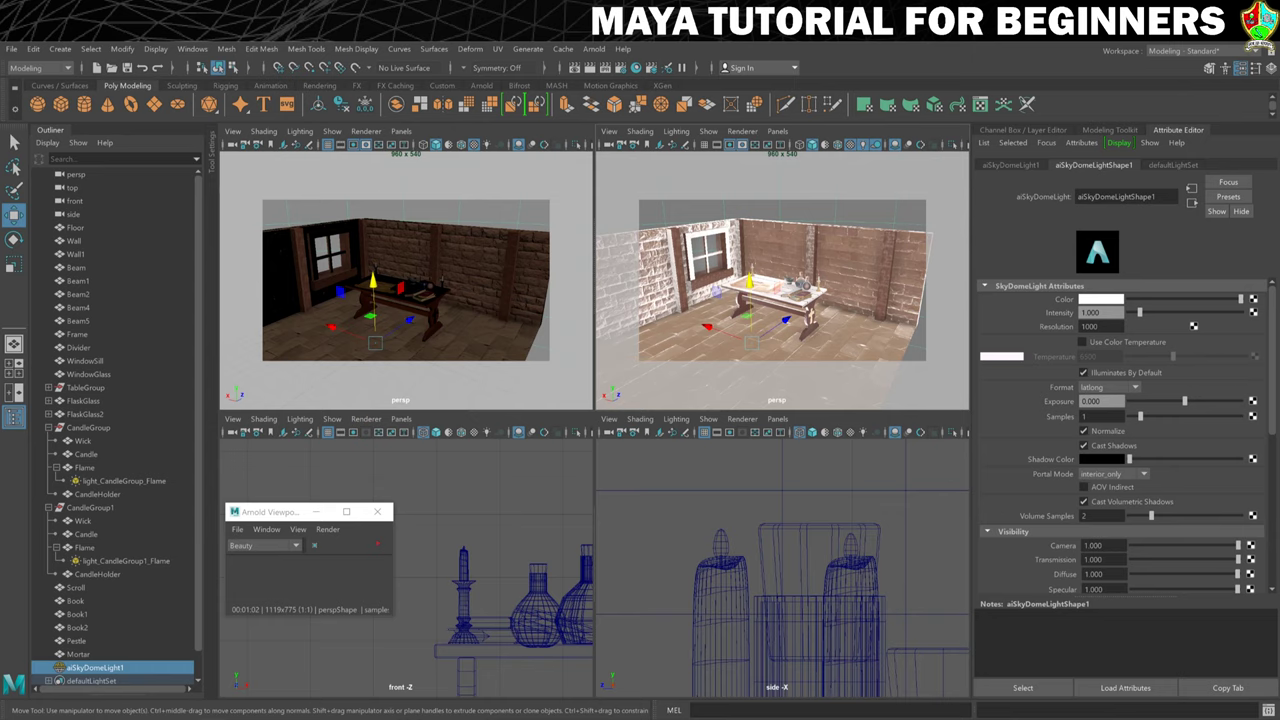
pyautogui.click(1253, 300)
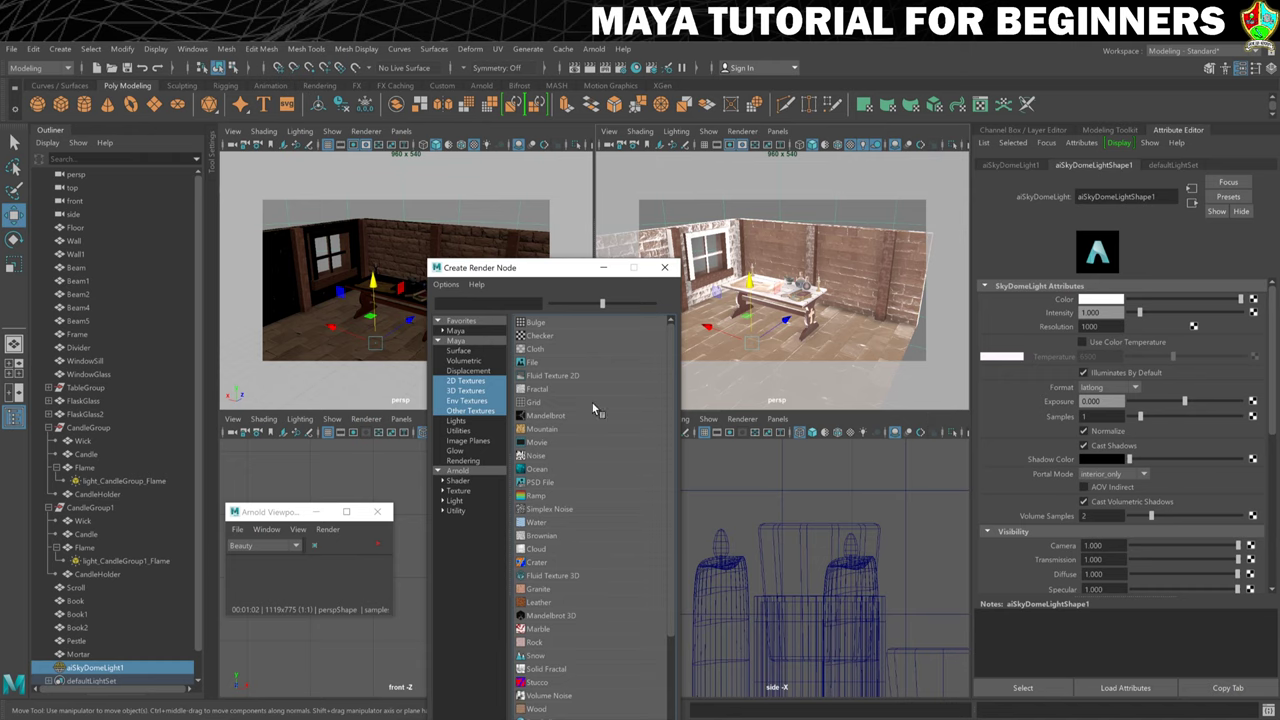
pyautogui.click(536, 361)
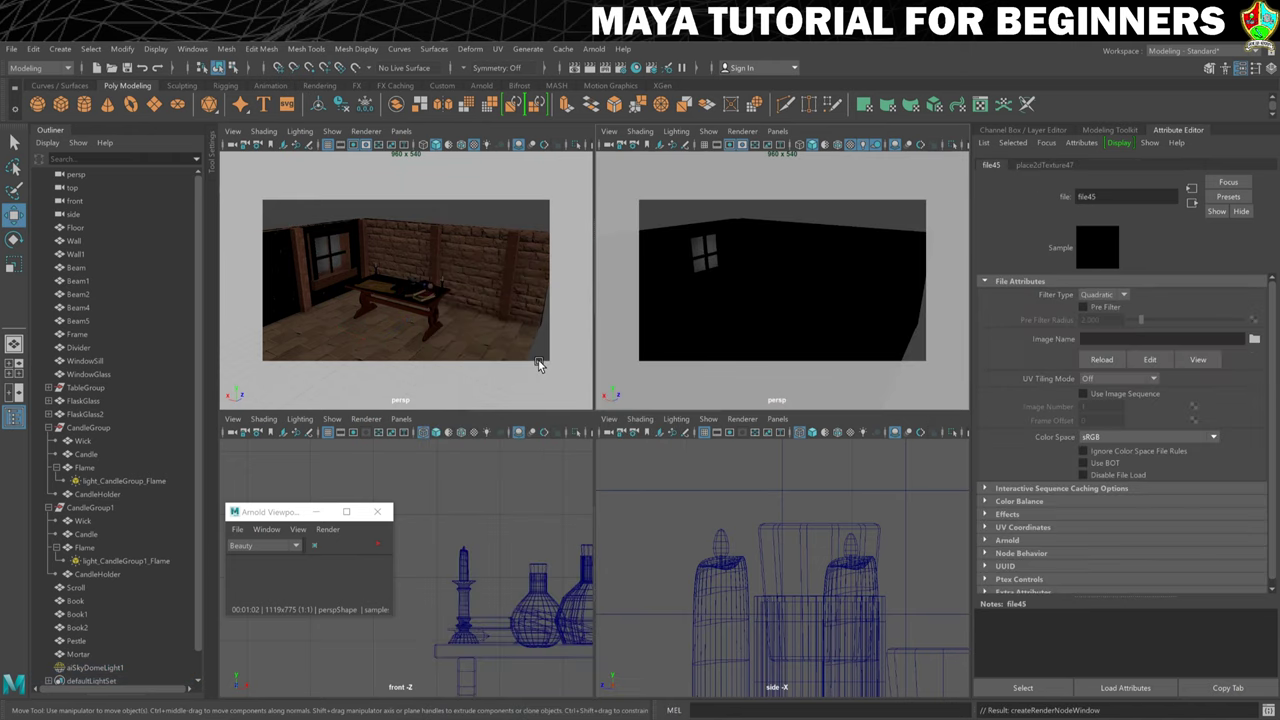
pyautogui.click(1254, 340)
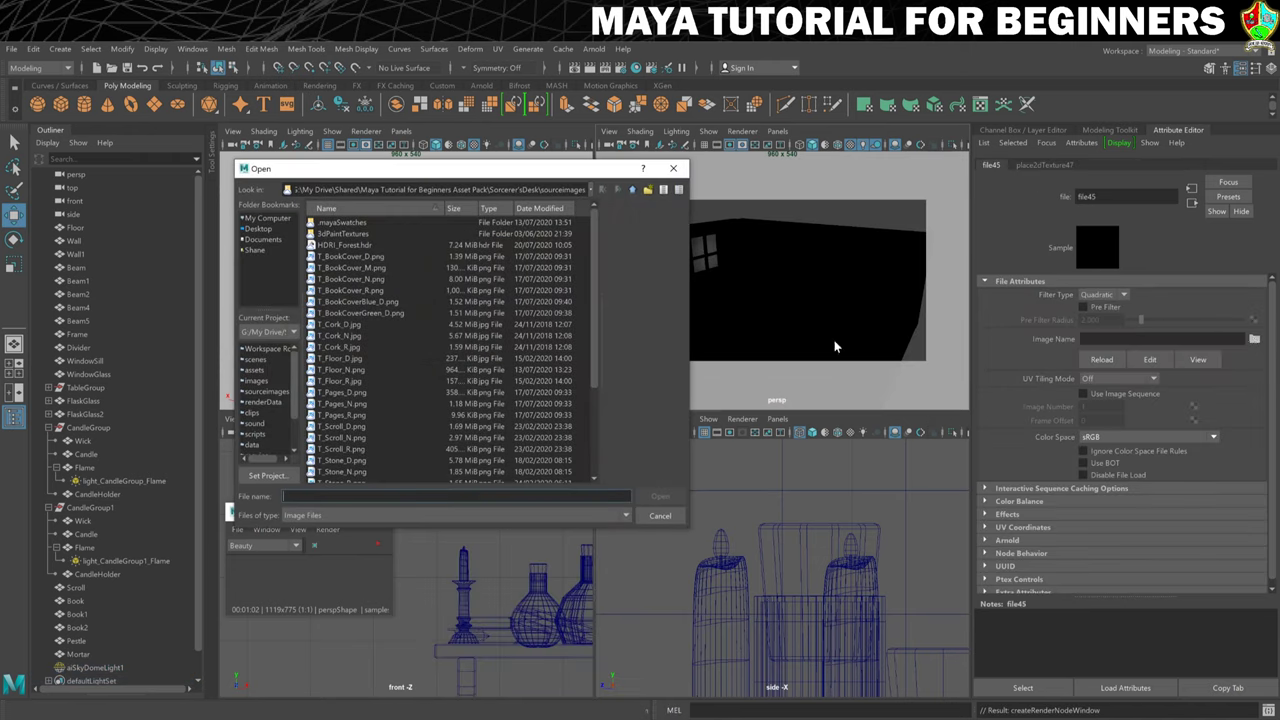
pyautogui.click(340, 248)
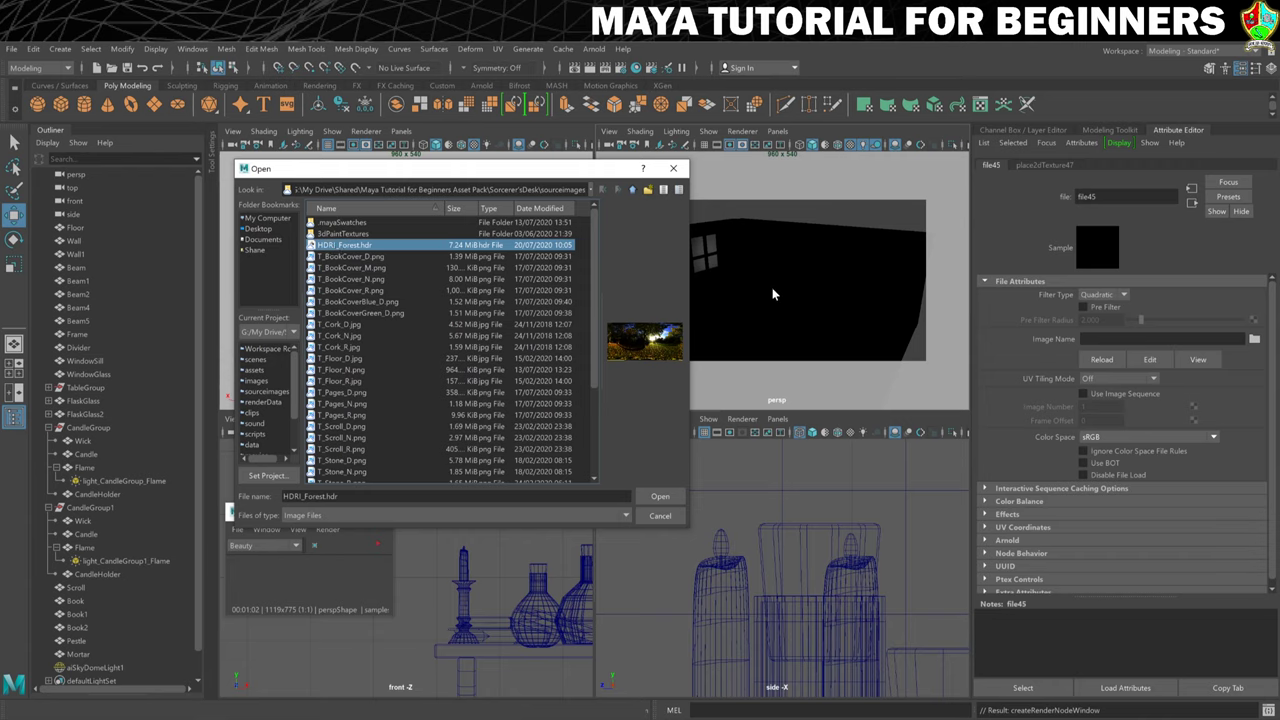
pyautogui.click(660, 497)
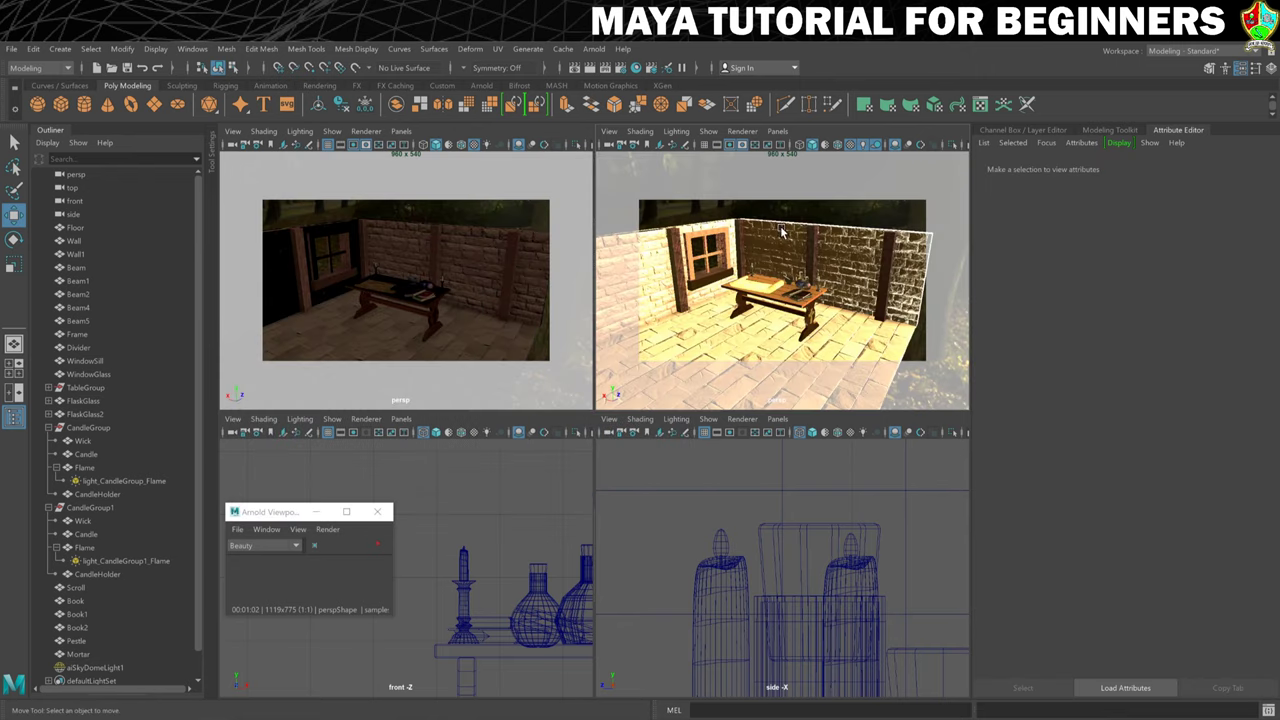
# Step: Zoom out and orbit upward to see the forest HDRI surrounding the room
pyautogui.scroll(-10, 770, 245)
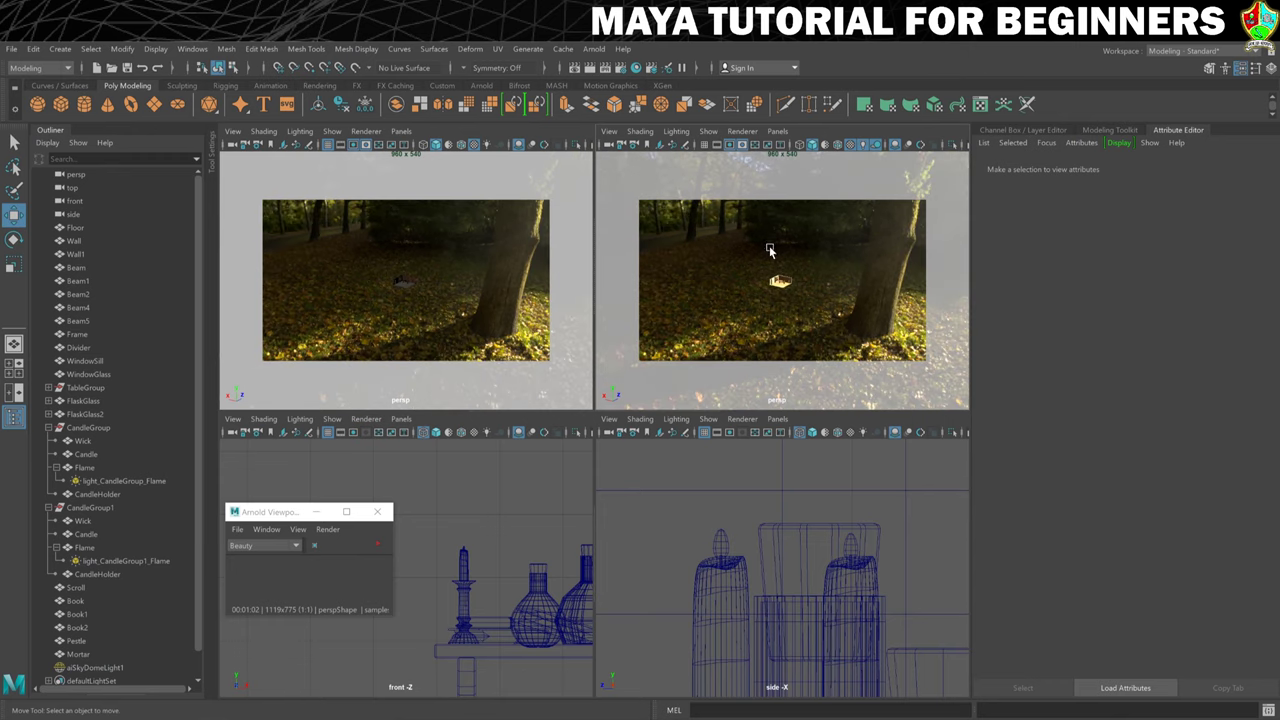
pyautogui.moveTo(770, 247)
pyautogui.keyDown('alt'); pyautogui.mouseDown()
pyautogui.moveTo(830, 222)
pyautogui.moveTo(825, 258)
pyautogui.moveTo(977, 250)
pyautogui.moveTo(731, 270)
pyautogui.moveTo(735, 290)
pyautogui.moveTo(740, 270)
pyautogui.moveTo(791, 256)
pyautogui.moveTo(775, 260)
pyautogui.moveTo(801, 268)
pyautogui.mouseUp(); pyautogui.keyUp('alt')
# Step: Rotate the Skydome light about 107 degrees so sunlight enters through the window
pyautogui.click(843, 252)
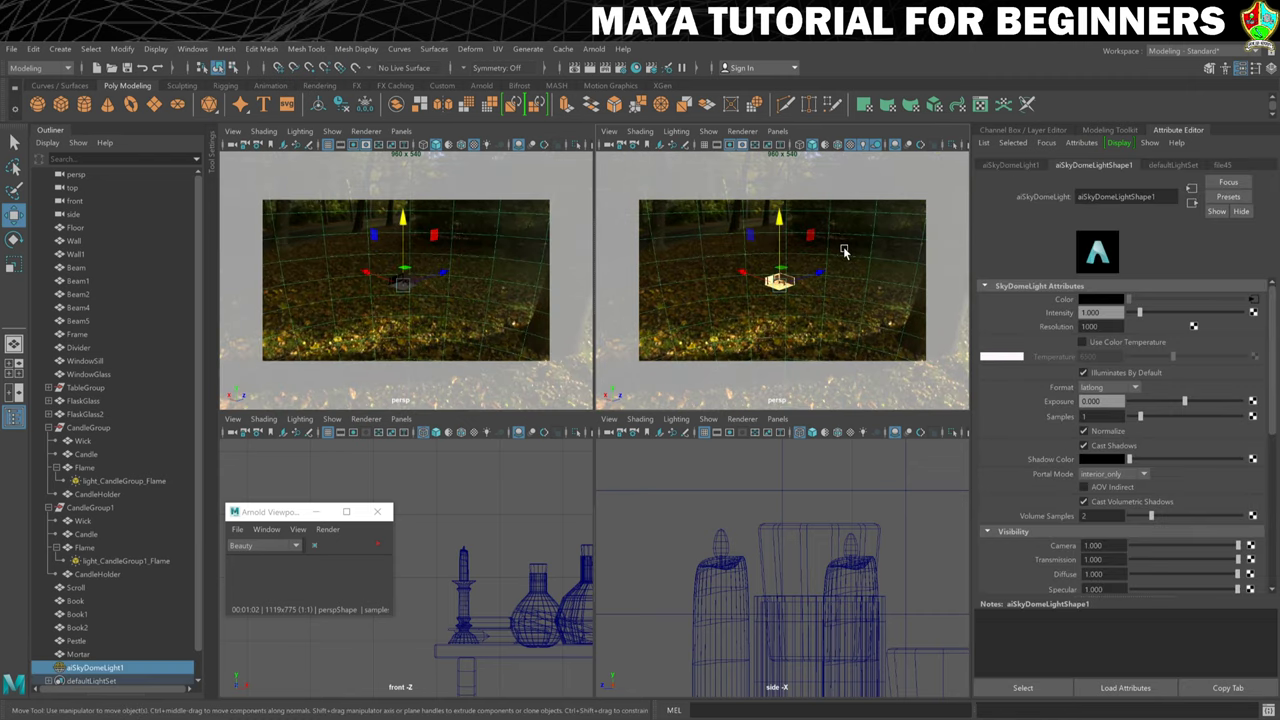
pyautogui.press('e')
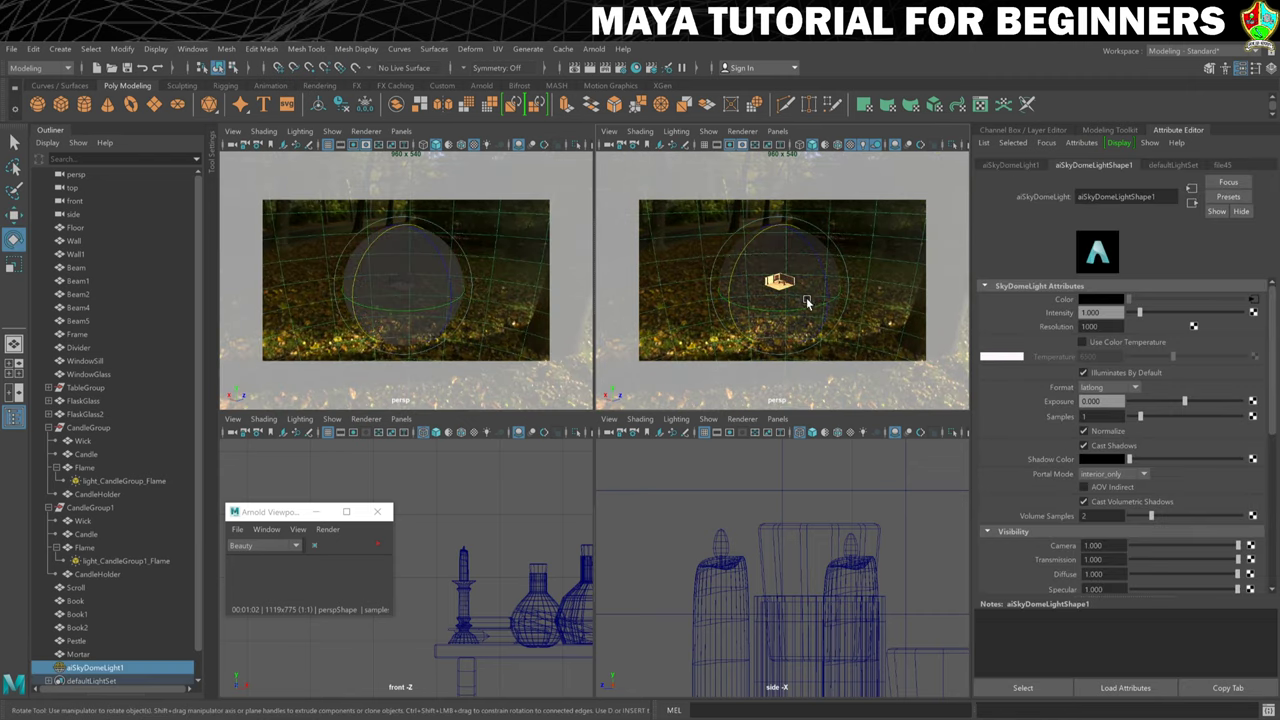
pyautogui.scroll(10, 705, 287)
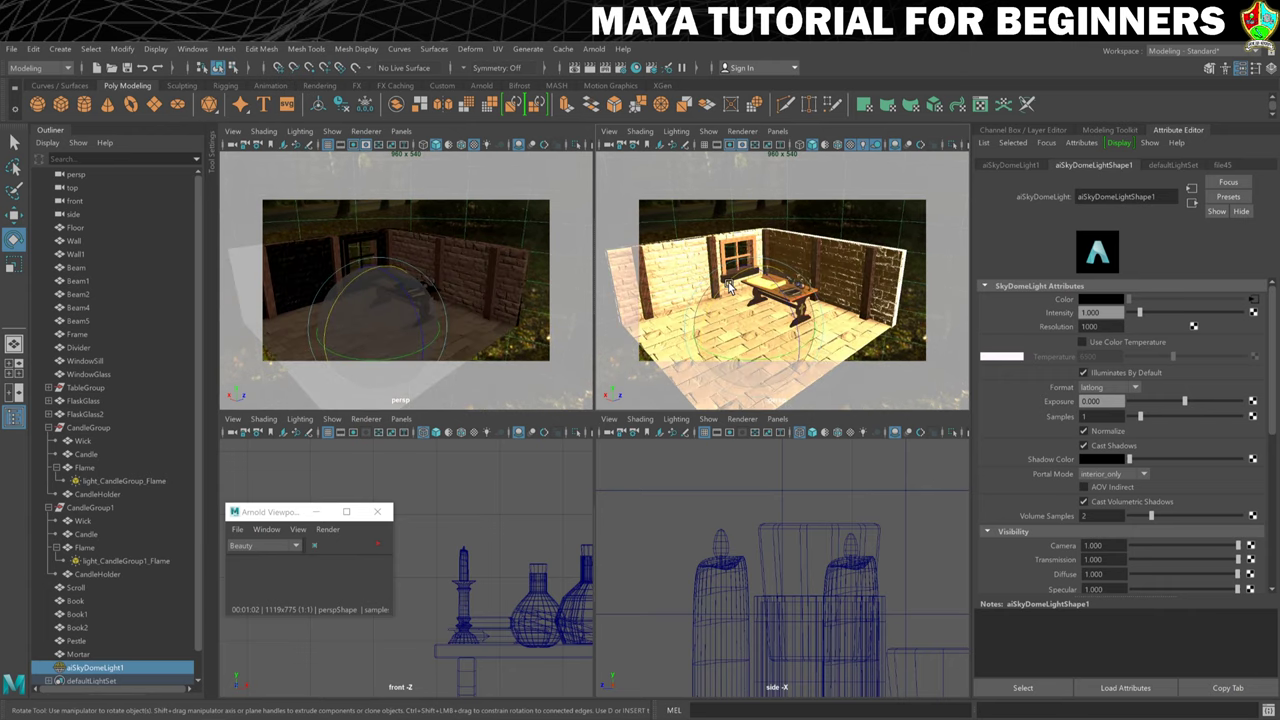
pyautogui.keyDown('alt'); pyautogui.moveTo(716, 292); pyautogui.dragTo(768, 295); pyautogui.keyUp('alt')
pyautogui.press('f')
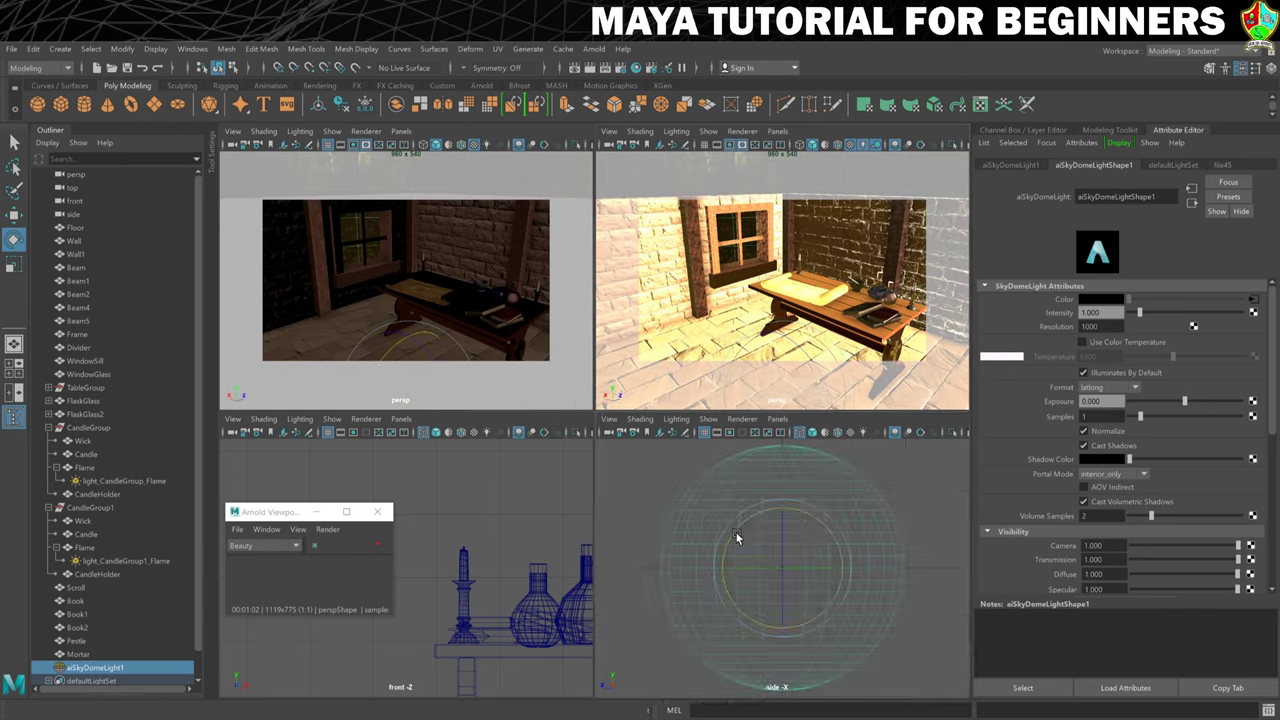
pyautogui.moveTo(788, 547); pyautogui.dragTo(846, 554)
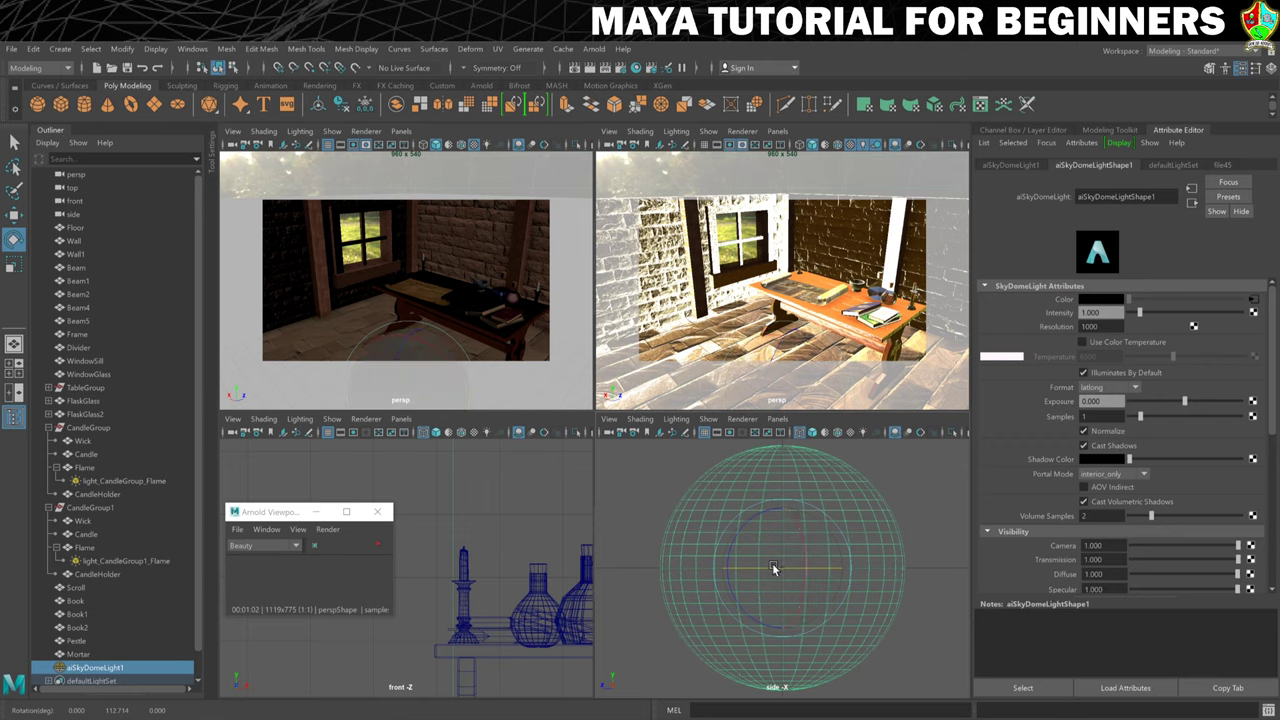
pyautogui.moveTo(774, 563); pyautogui.dragTo(755, 563)
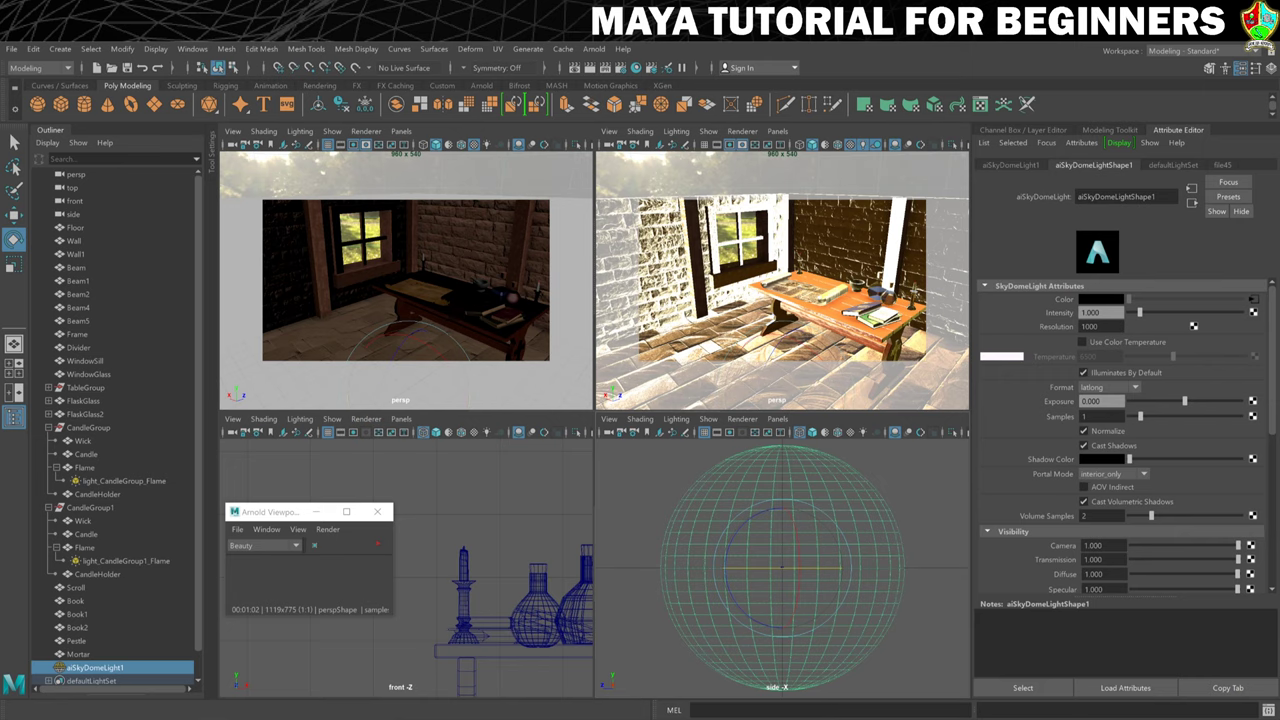
# Step: Switch the left perspective view to the Arnold renderer and start its live render
pyautogui.click(365, 131)
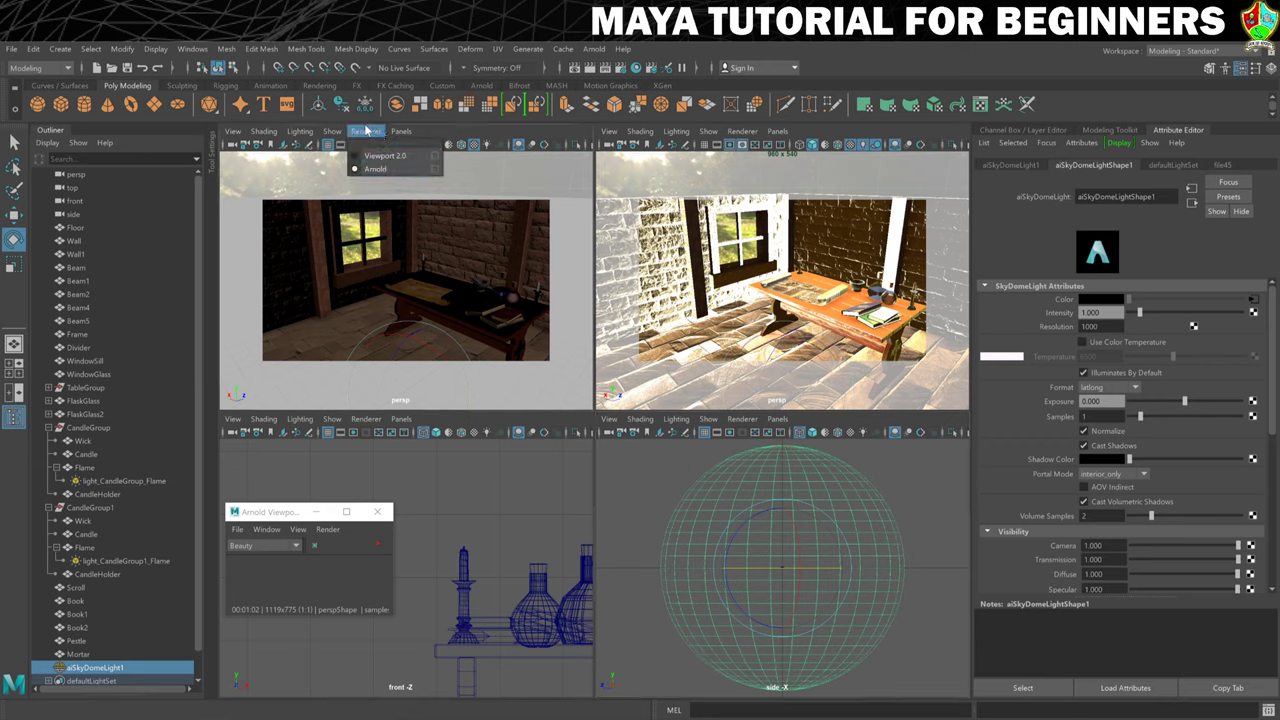
pyautogui.click(375, 169)
pyautogui.click(376, 545)
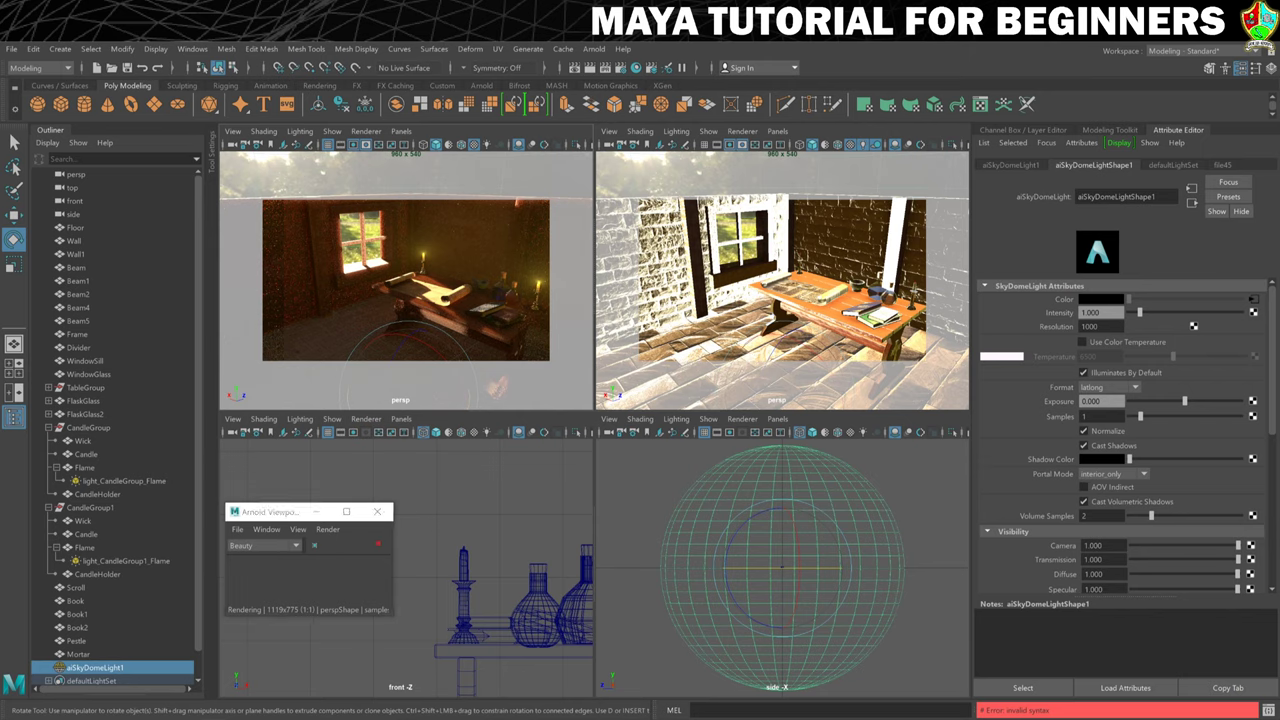
# Step: Change the Skydome light's Intensity from 1.0 to 0.6
pyautogui.doubleClick(1090, 312)
pyautogui.press('BackSpace')
pyautogui.write('0.6')
pyautogui.press('Return')
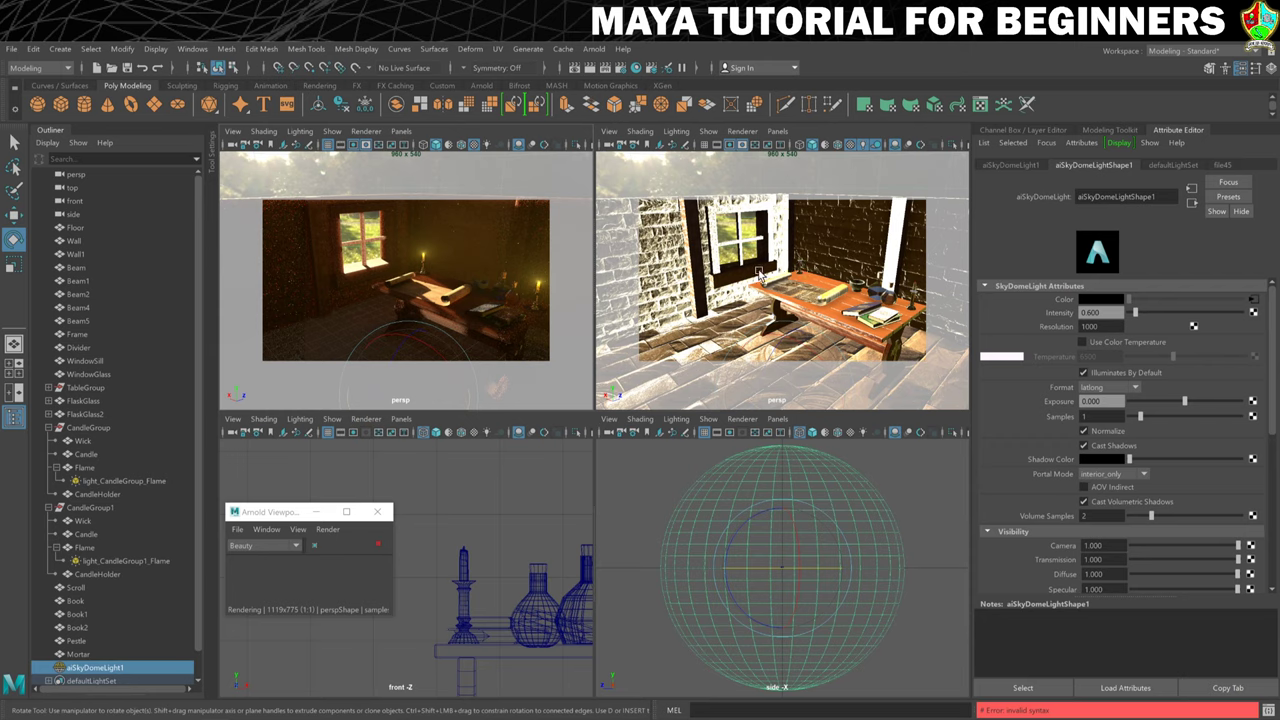
# Step: Stop the Arnold render and move the camera to a lower angle on the desk
pyautogui.keyDown('alt'); pyautogui.moveTo(767, 271); pyautogui.dragTo(720, 300, button='middle'); pyautogui.keyUp('alt')
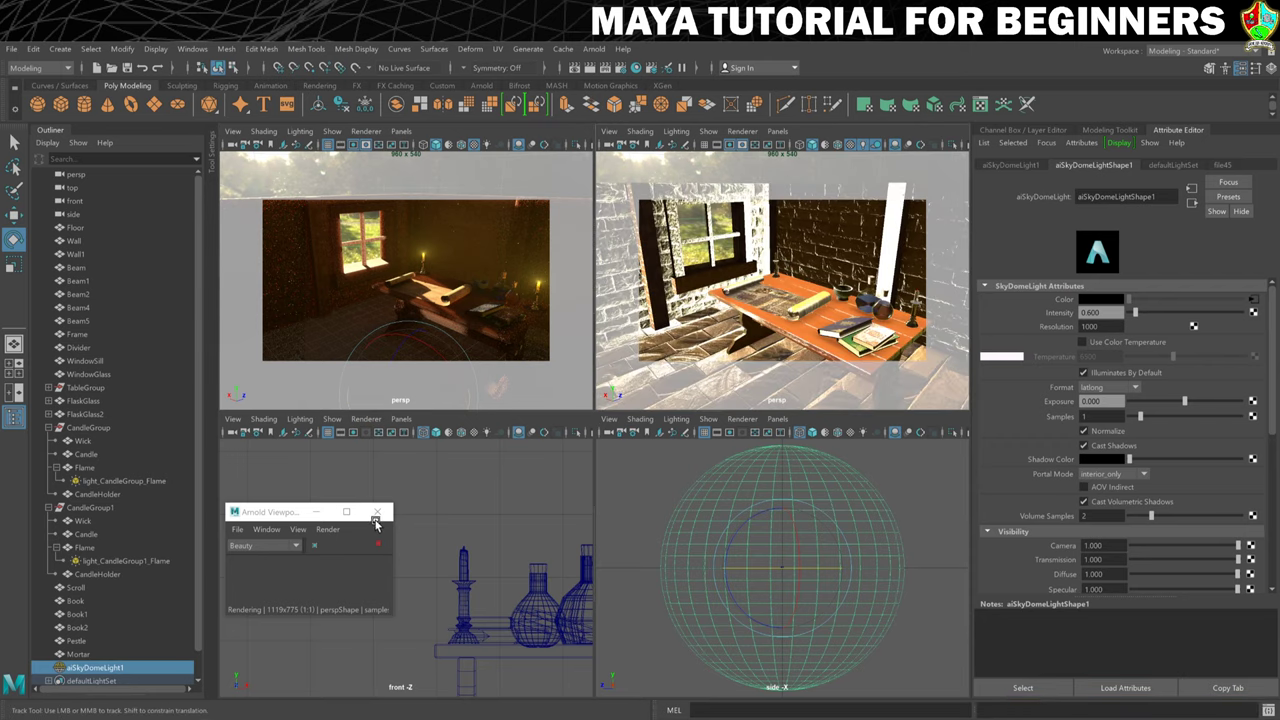
pyautogui.click(378, 545)
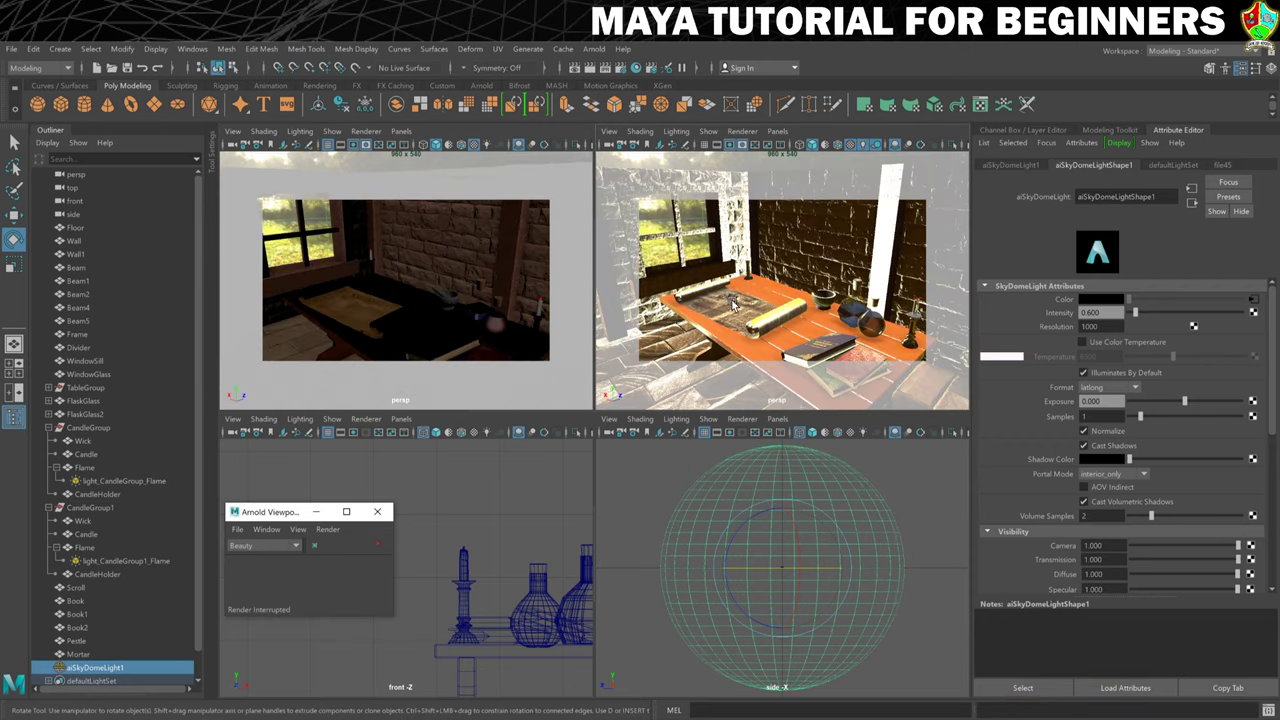
pyautogui.keyDown('alt'); pyautogui.moveTo(733, 305); pyautogui.dragTo(760, 266); pyautogui.keyUp('alt')
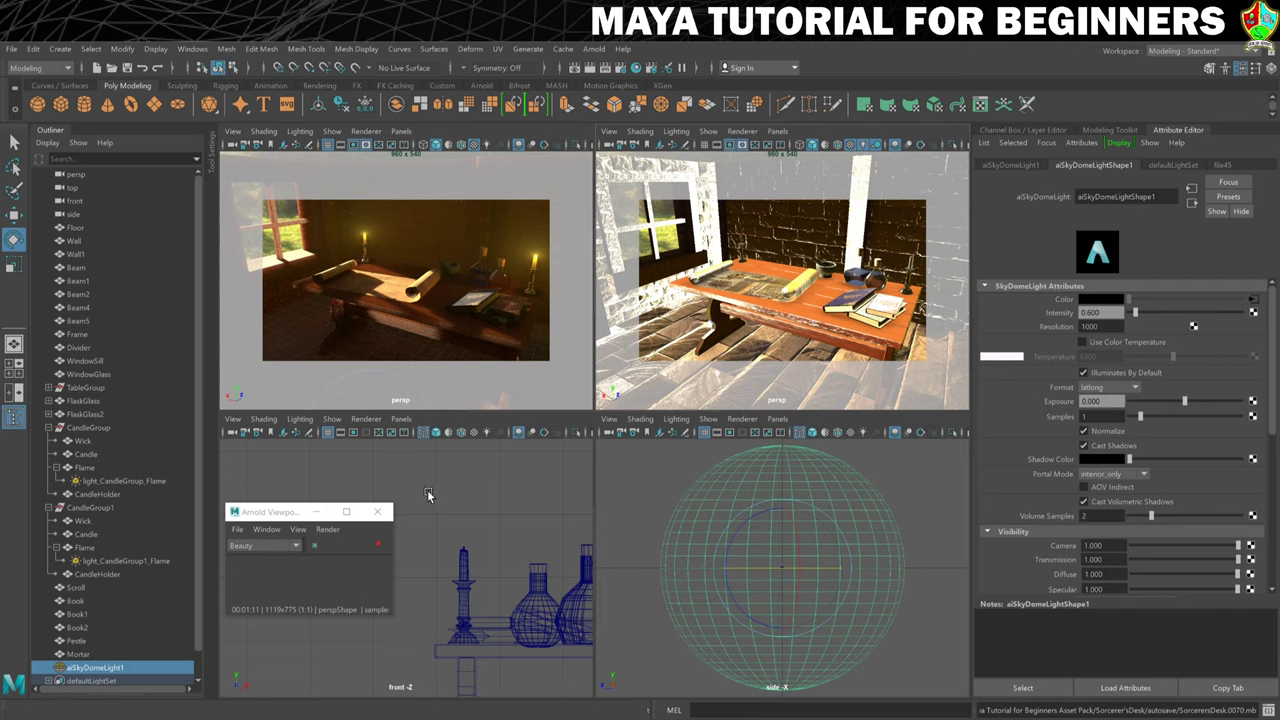
# Step: Restart the Arnold render, view the whole room, then dolly in close on the desk
pyautogui.click(378, 545)
pyautogui.scroll(-5, 680, 370)
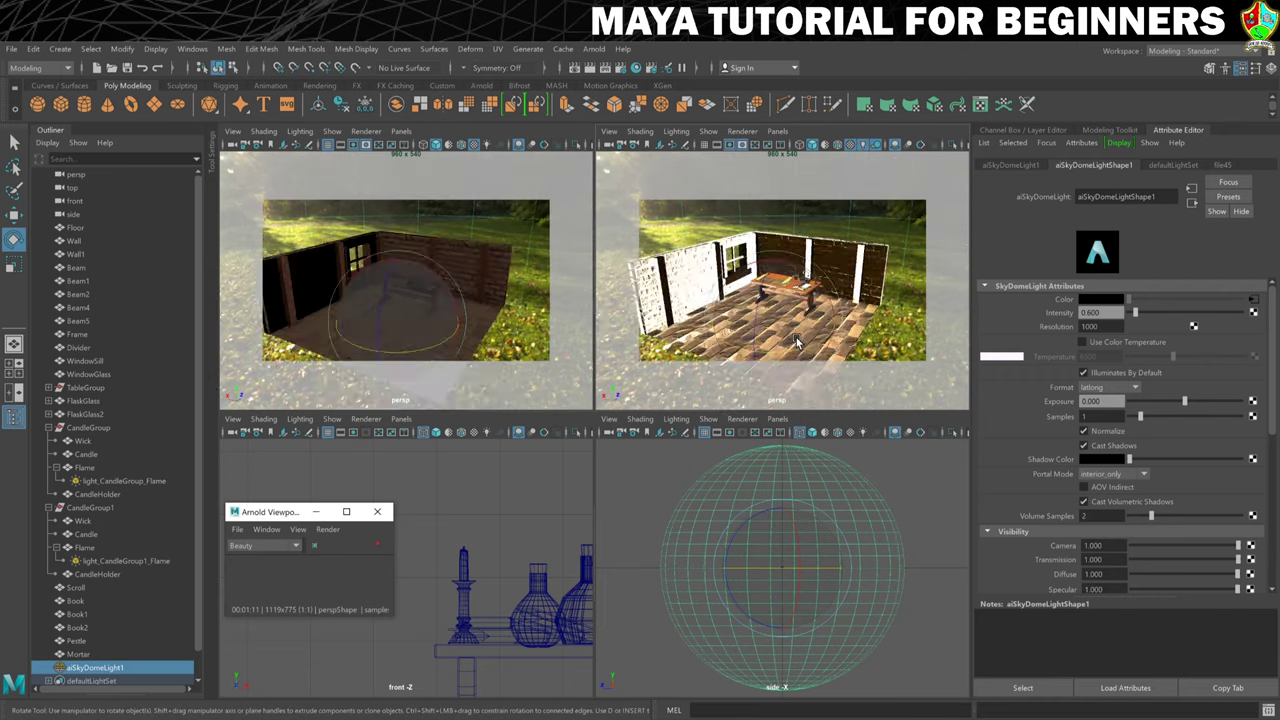
pyautogui.keyDown('alt'); pyautogui.moveTo(680, 370); pyautogui.dragTo(895, 271); pyautogui.keyUp('alt')
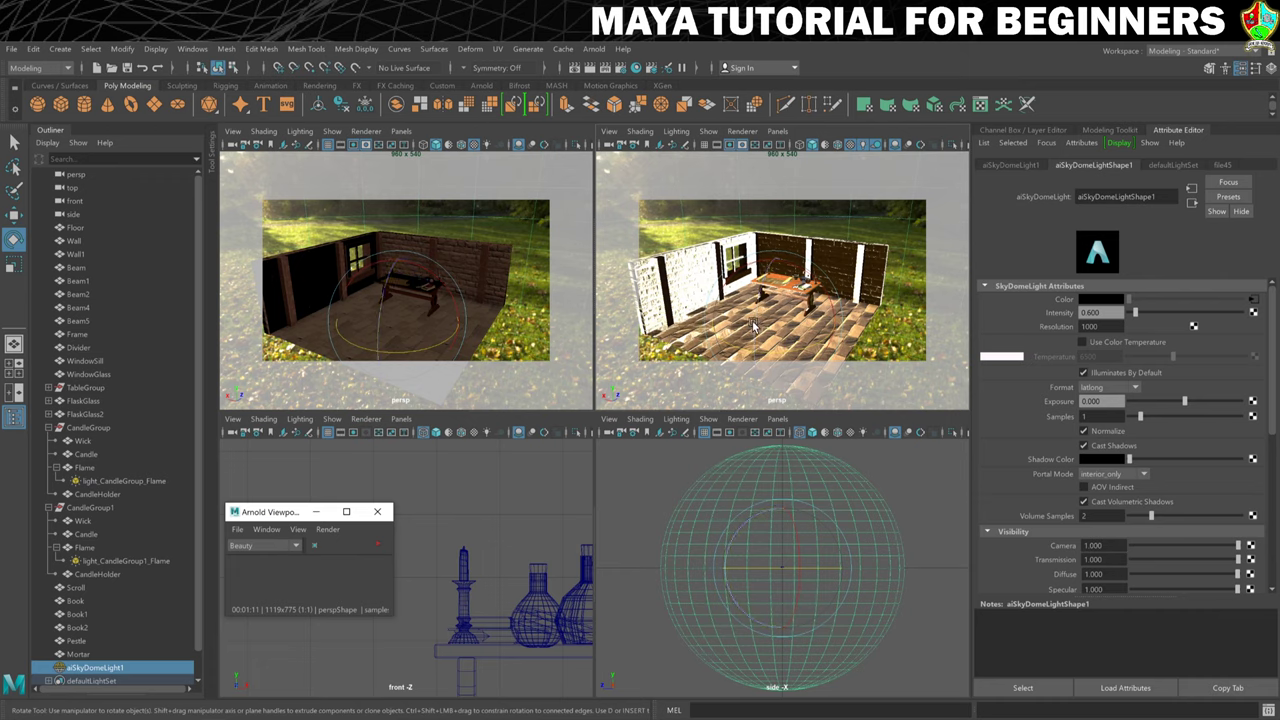
pyautogui.moveTo(785, 240)
pyautogui.keyDown('alt'); pyautogui.mouseDown()
pyautogui.moveTo(822, 253)
pyautogui.moveTo(706, 260)
pyautogui.mouseUp(); pyautogui.keyUp('alt')
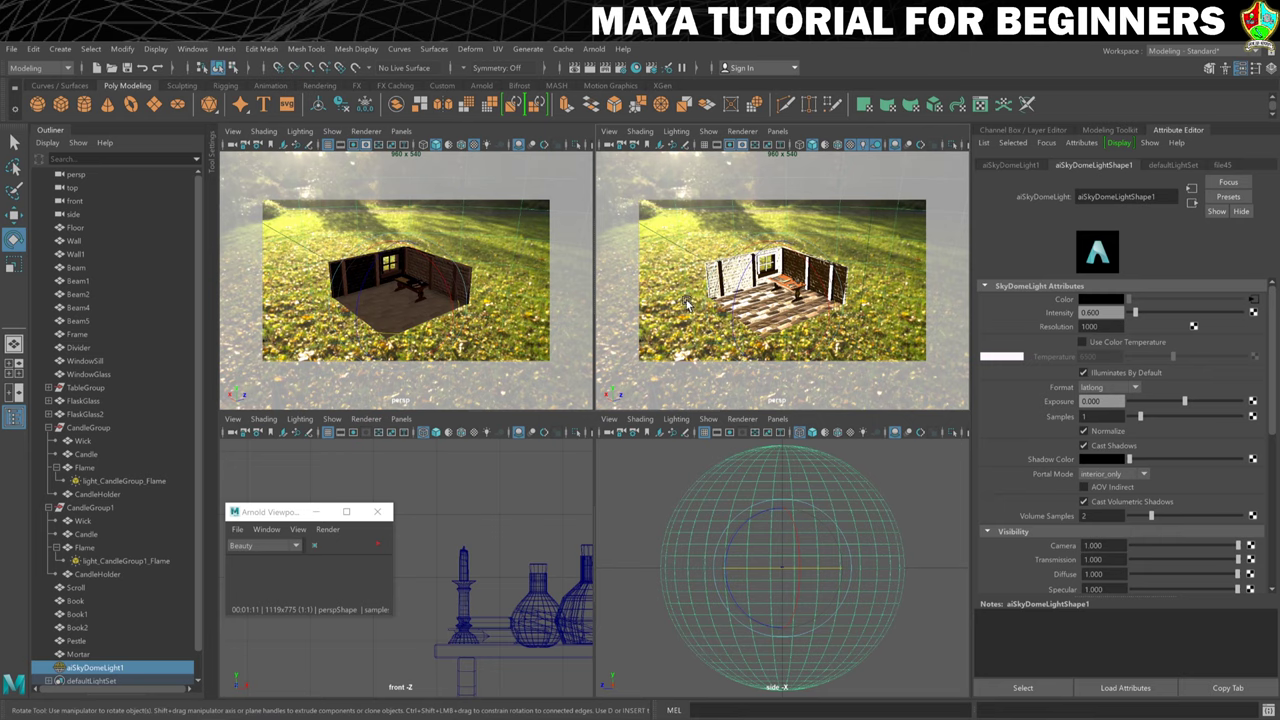
pyautogui.keyDown('alt'); pyautogui.moveTo(690, 303); pyautogui.dragTo(898, 318, button='right'); pyautogui.keyUp('alt')
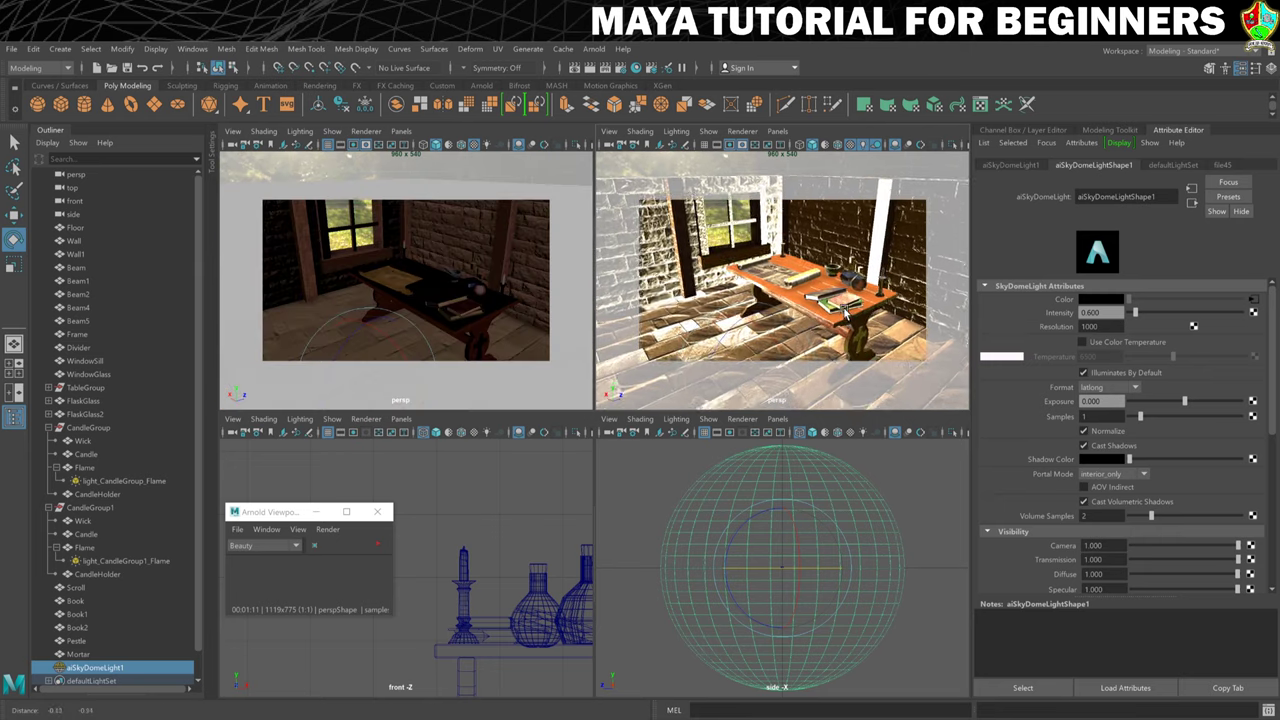
pyautogui.keyDown('alt'); pyautogui.moveTo(898, 318); pyautogui.dragTo(860, 285); pyautogui.keyUp('alt')
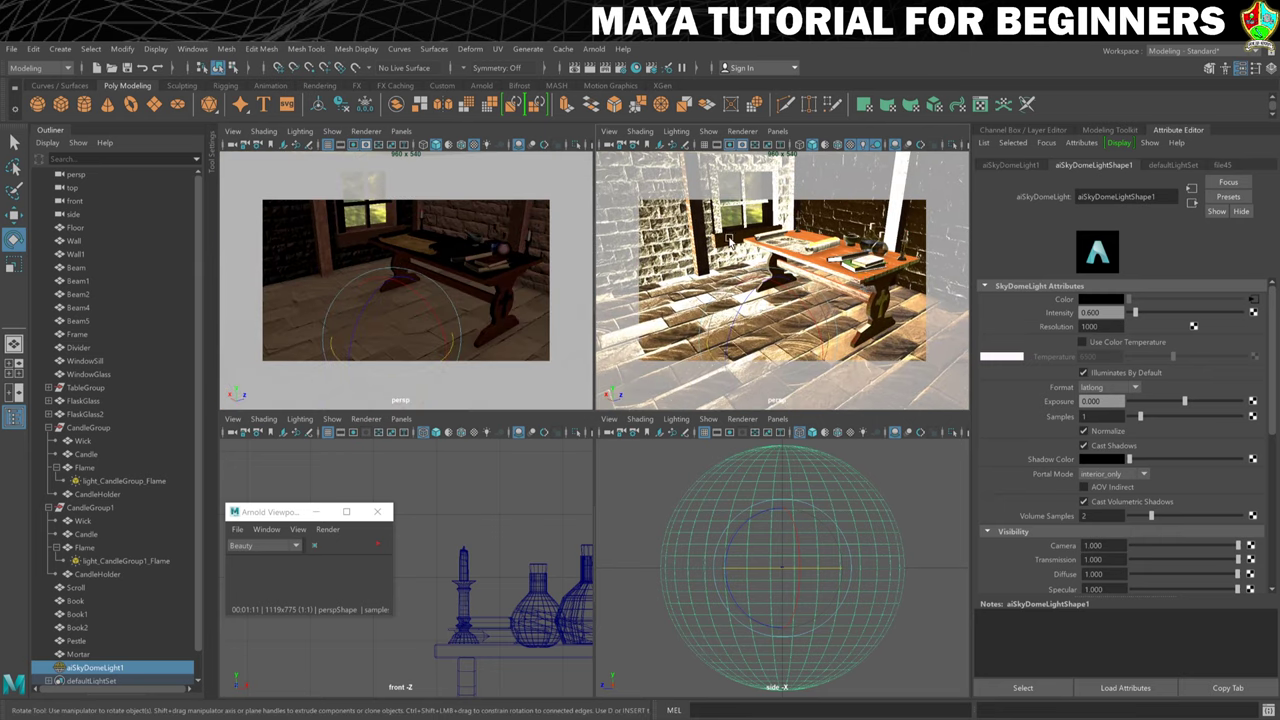